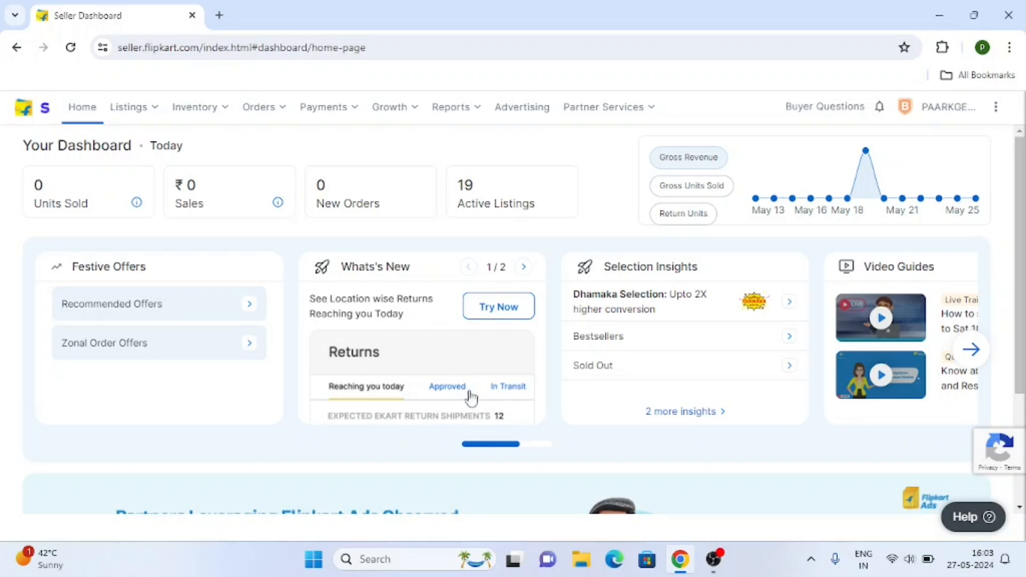
Step: Start adding a new single listing from the seller's listing creation page
mouse_move(138, 108)
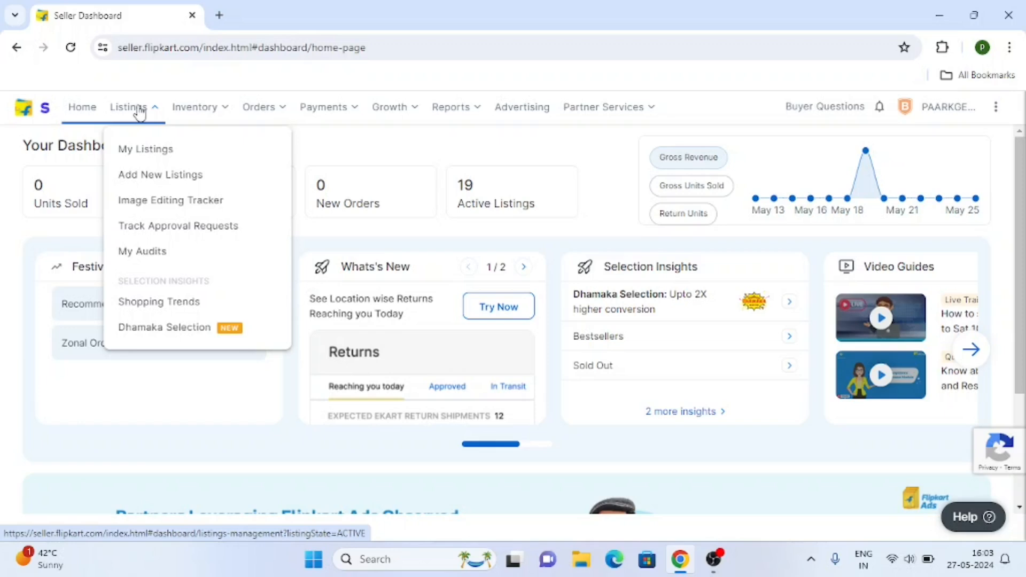
click(152, 181)
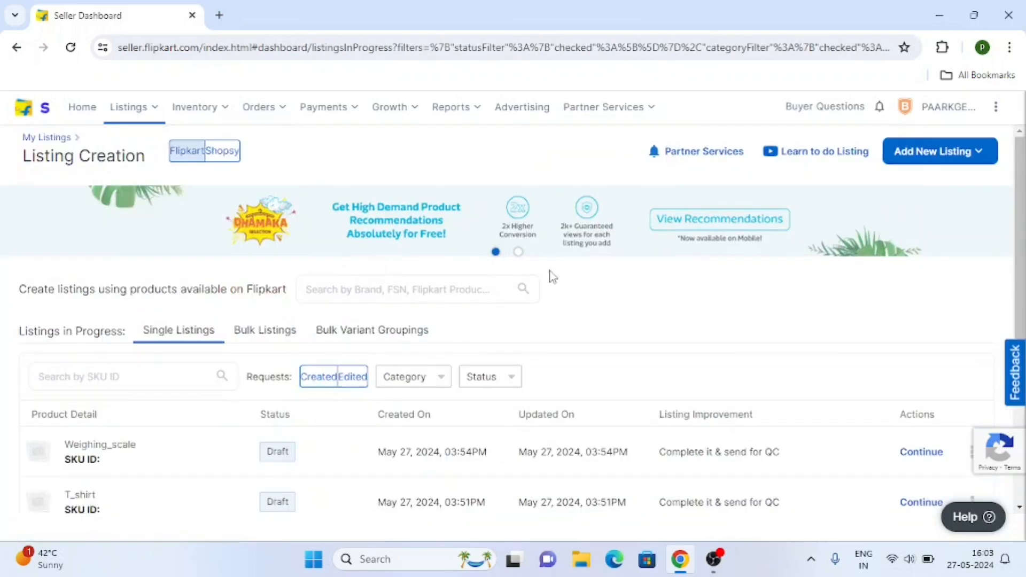
click(909, 154)
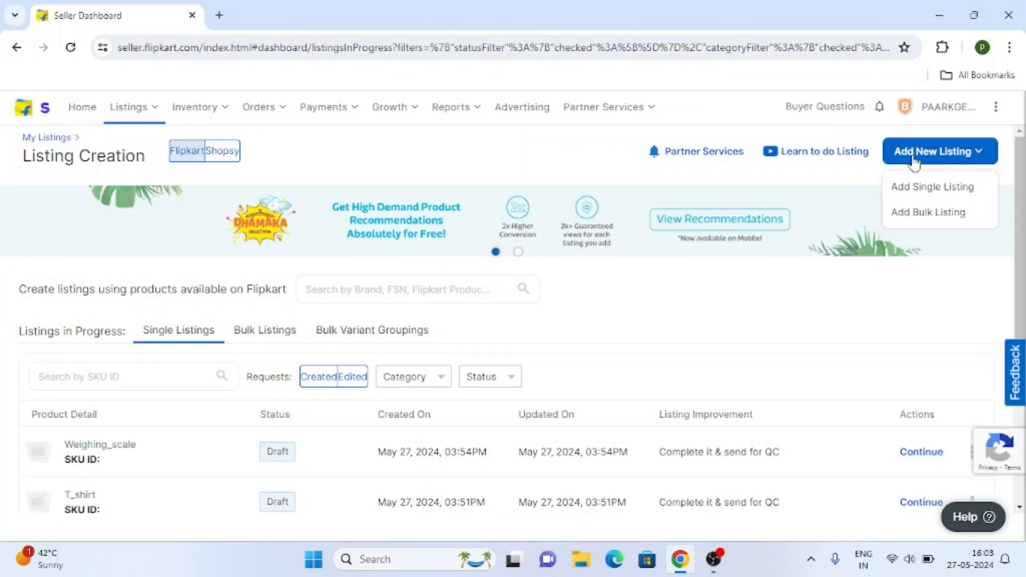
click(930, 187)
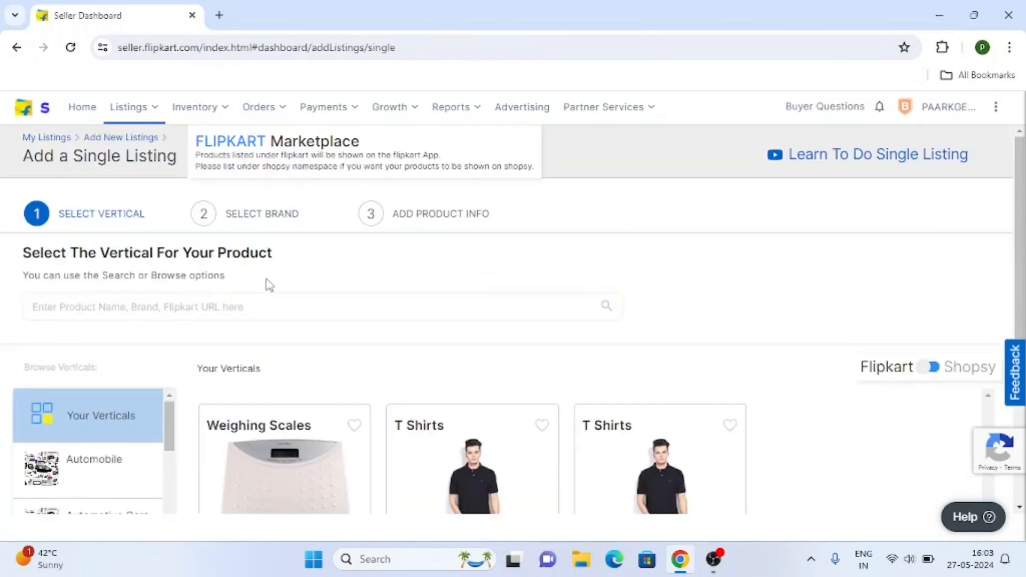
Step: Browse the list of product verticals available for the new listing
scroll(20, 480, down, 1)
scroll(69, 406, down, 3)
scroll(71, 403, up, 4)
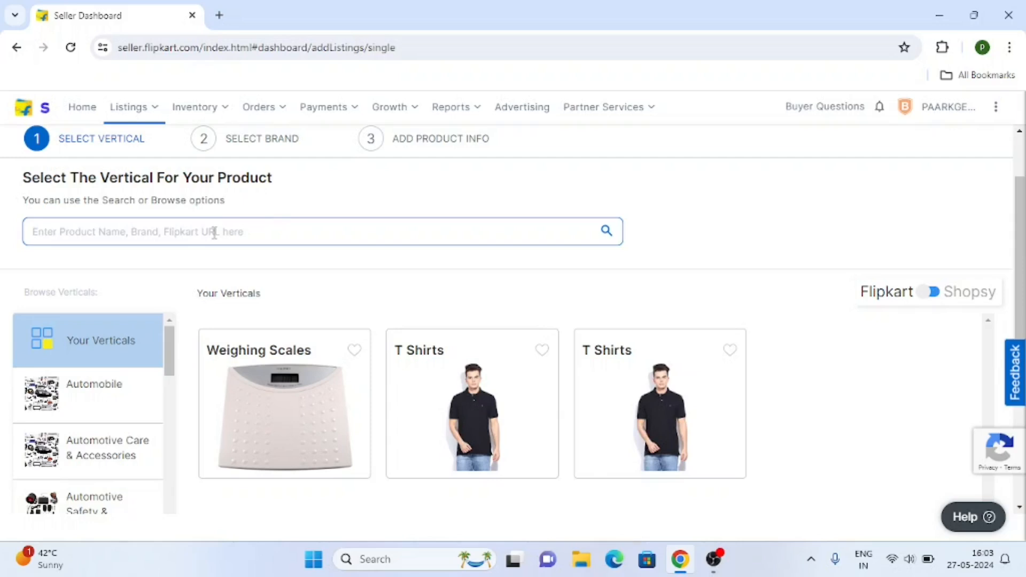
scroll(77, 497, down, 3)
scroll(72, 454, down, 10)
scroll(66, 444, up, 8)
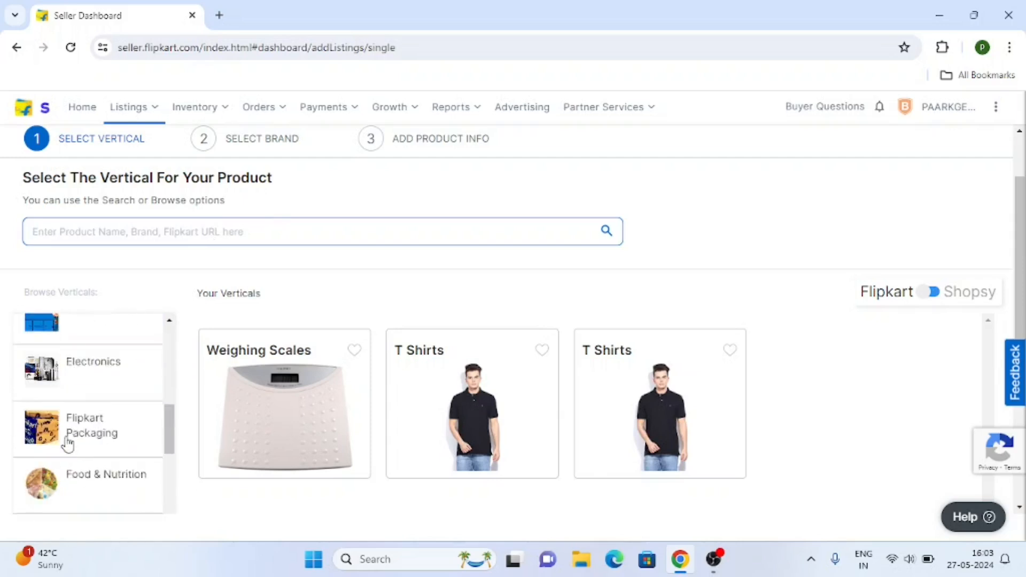
scroll(67, 444, up, 5)
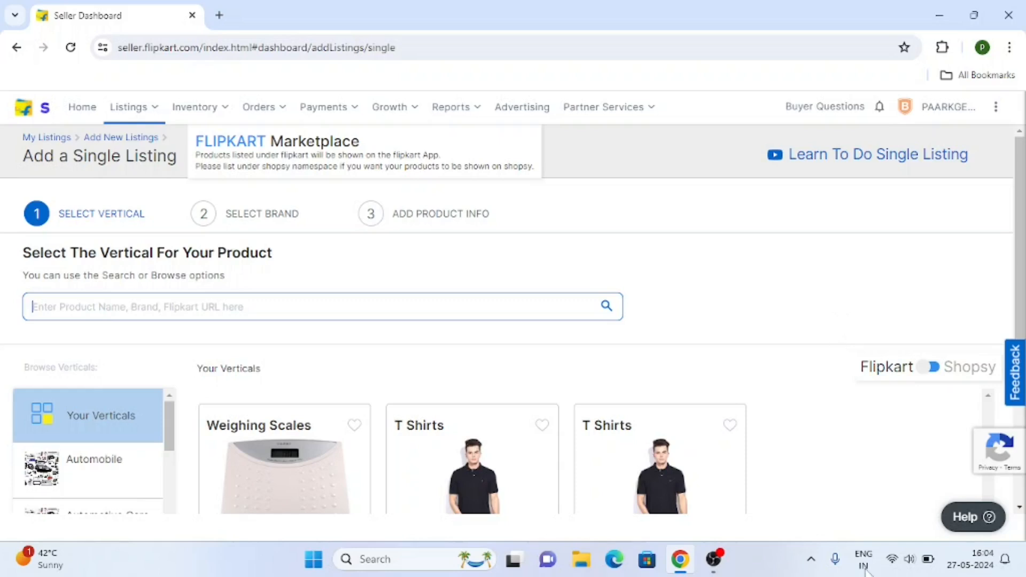
Step: Choose Weighing Scales from the seller's own verticals and proceed to brand selection
scroll(306, 379, down, 1)
scroll(307, 380, down, 2)
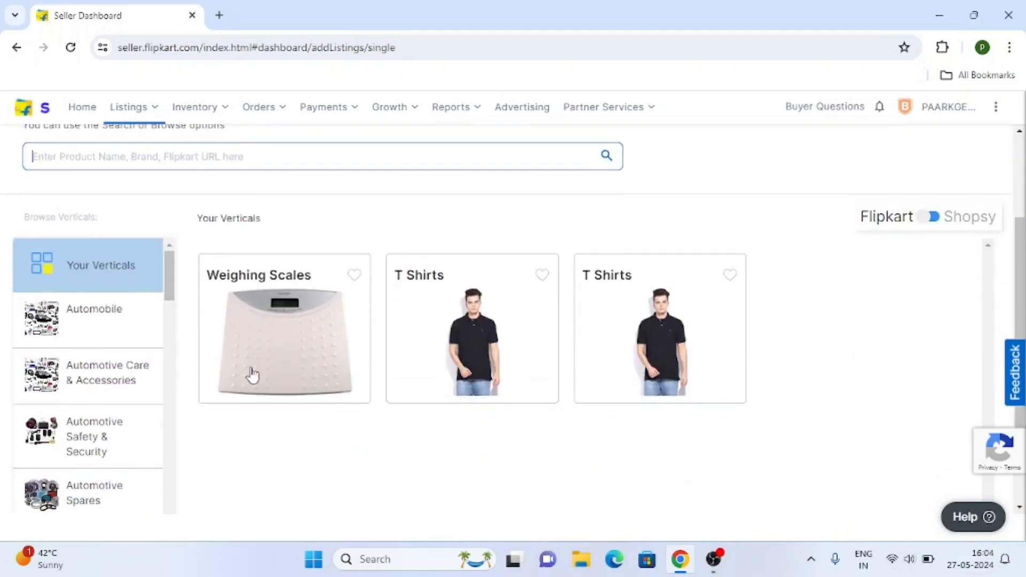
click(259, 344)
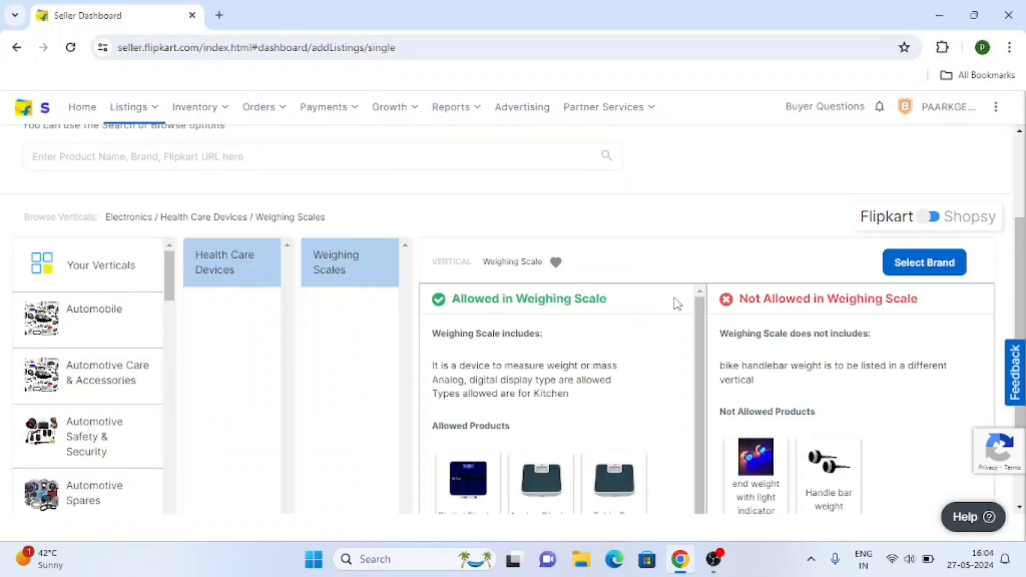
click(915, 267)
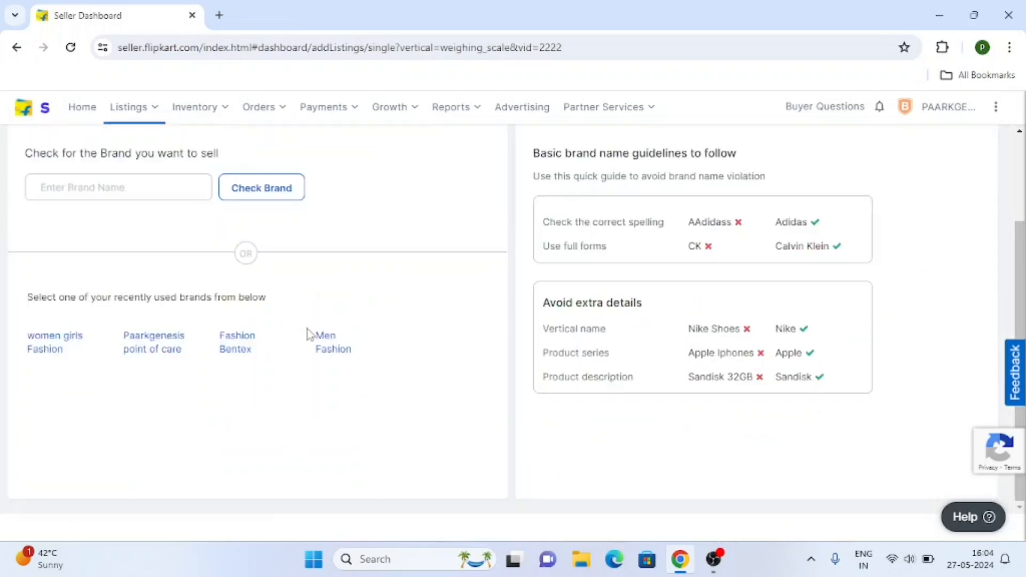
Step: Create a new weighing scale listing under the recently used brand Paarkgenesis and return to the brand selection
scroll(167, 372, up, 2)
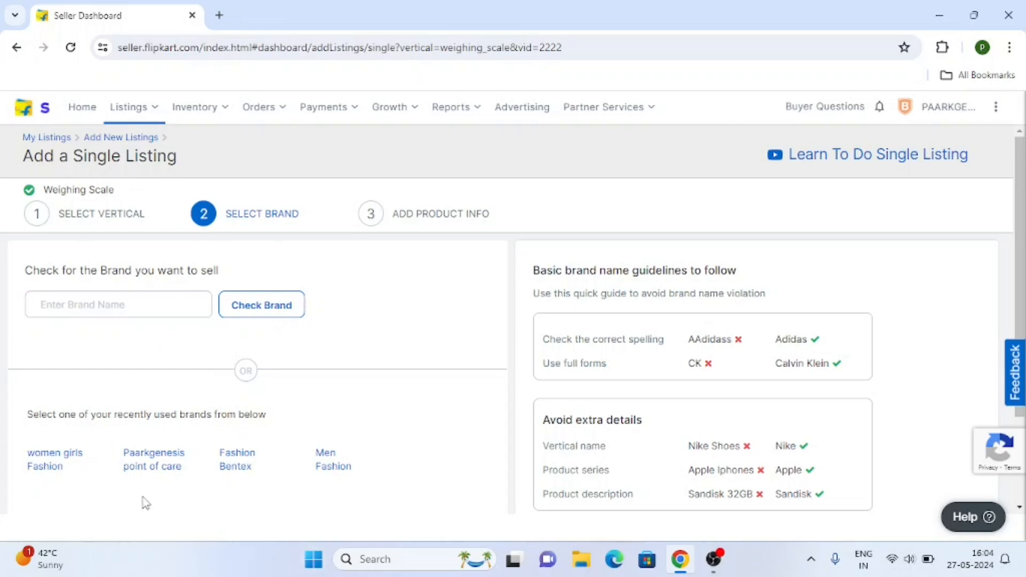
click(156, 452)
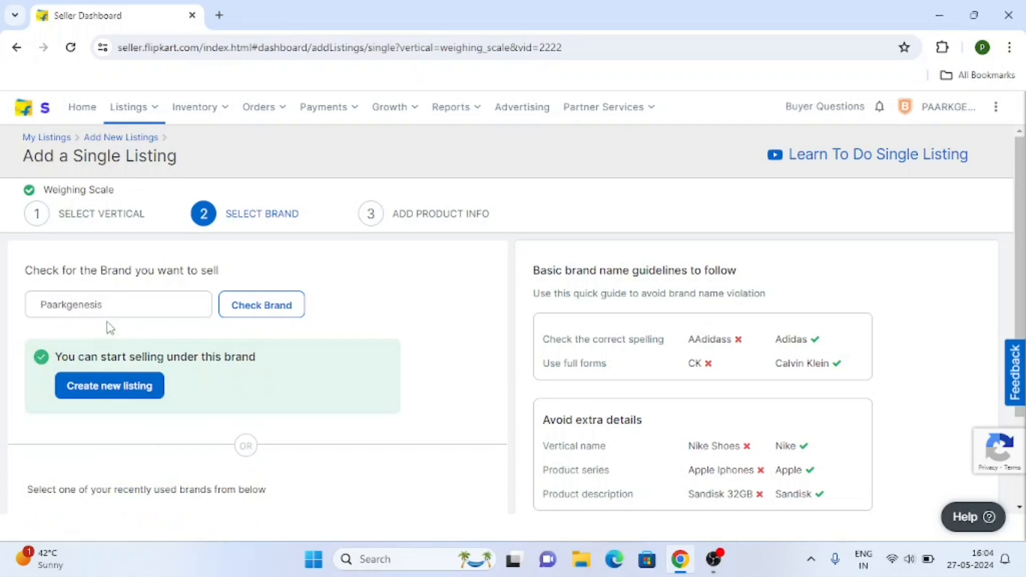
click(32, 308)
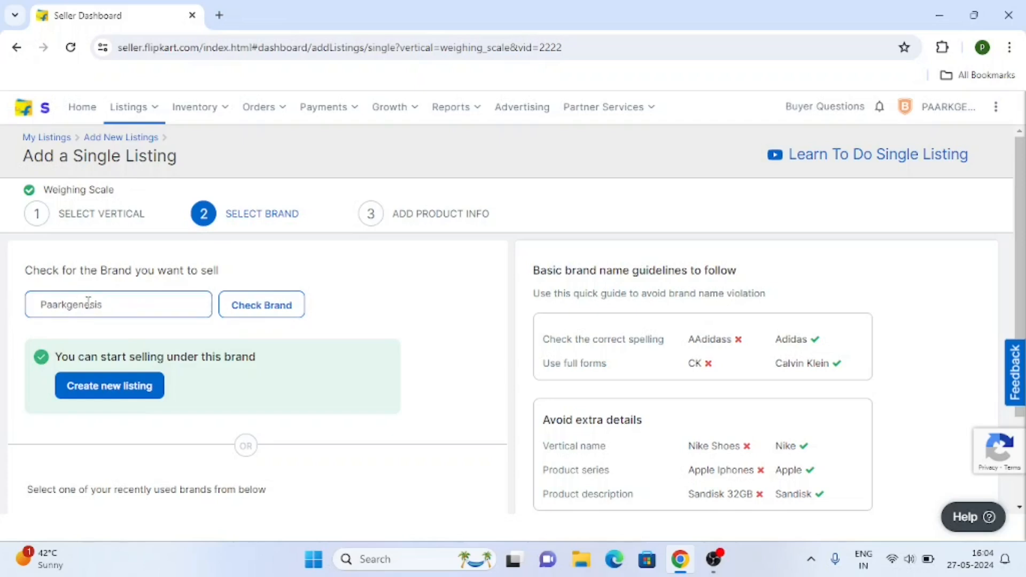
click(133, 386)
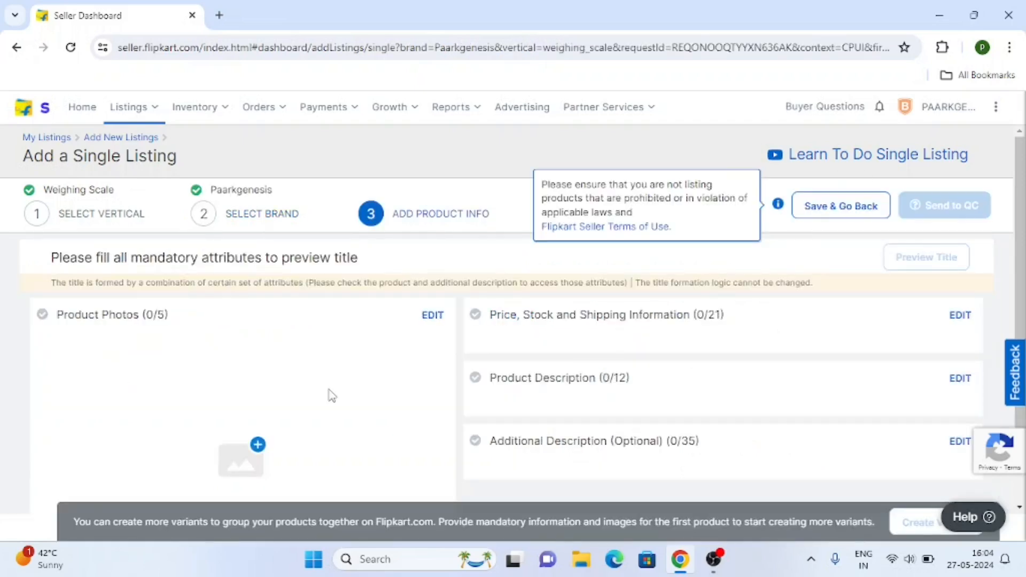
click(17, 47)
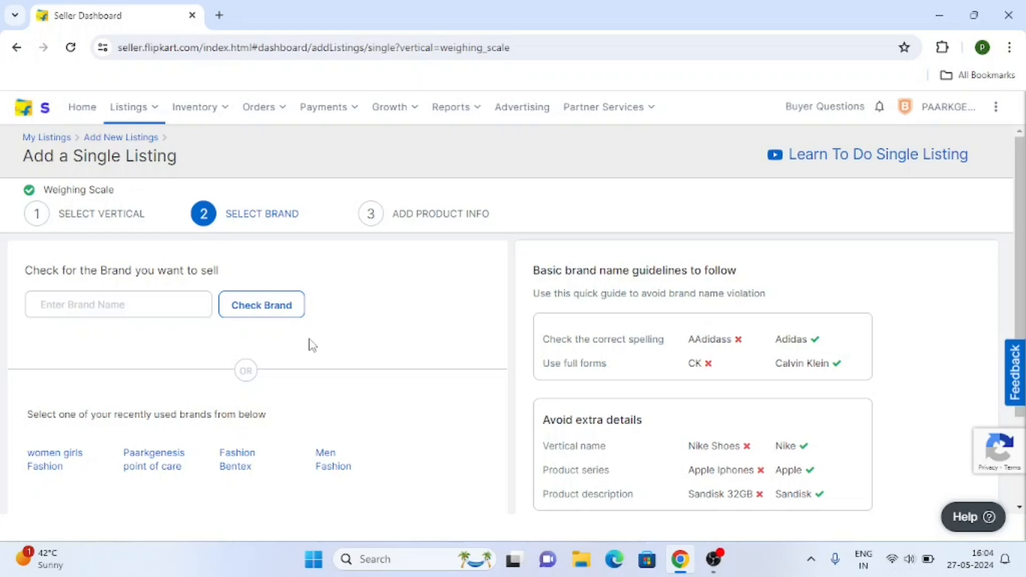
Step: Check the recently used brand Bentex and continue with it to the brand approval application
click(246, 469)
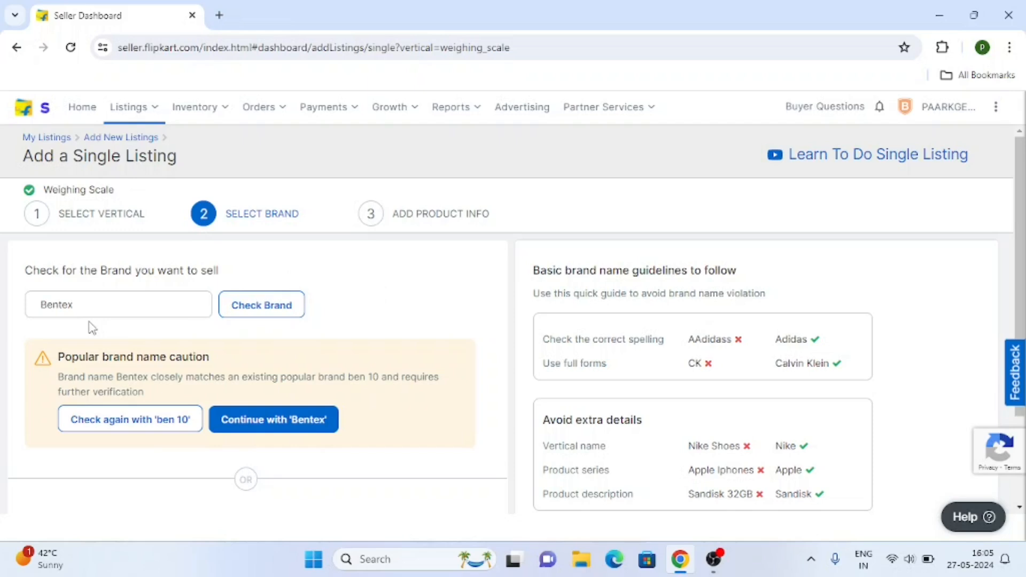
click(104, 310)
click(285, 420)
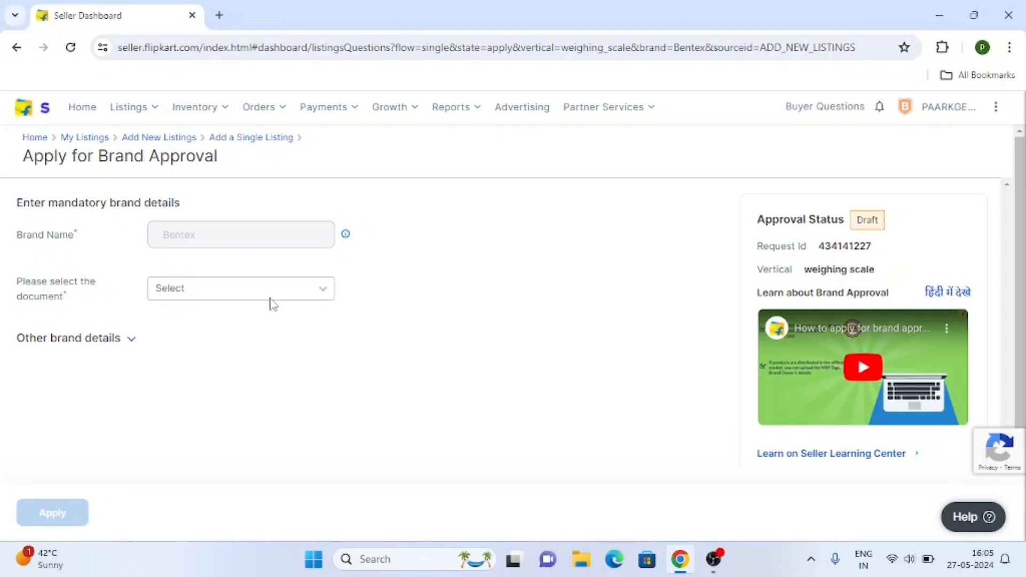
Step: Review the accepted document types and select Trademark Certificate as the brand approval document
click(263, 295)
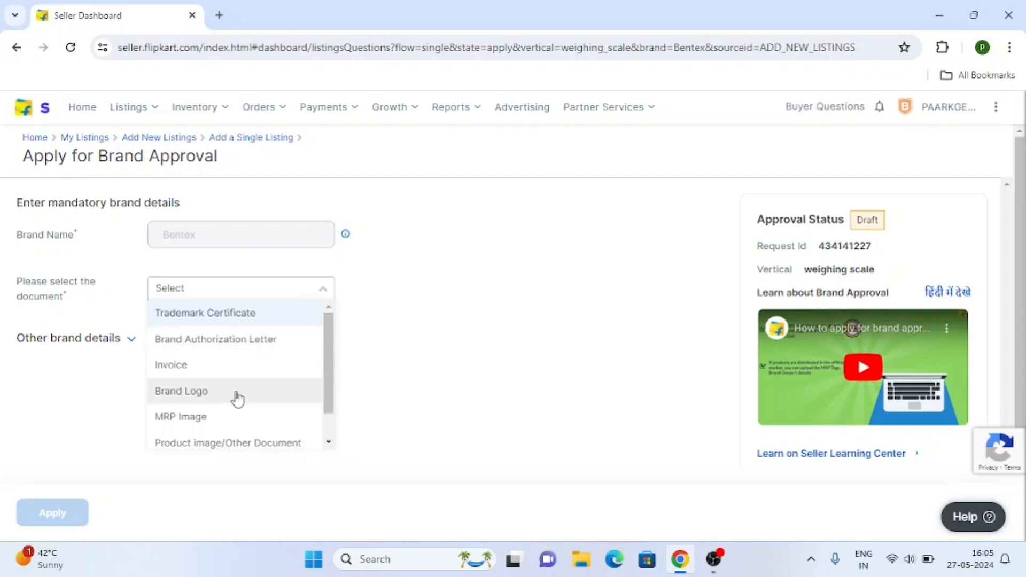
scroll(236, 392, down, 1)
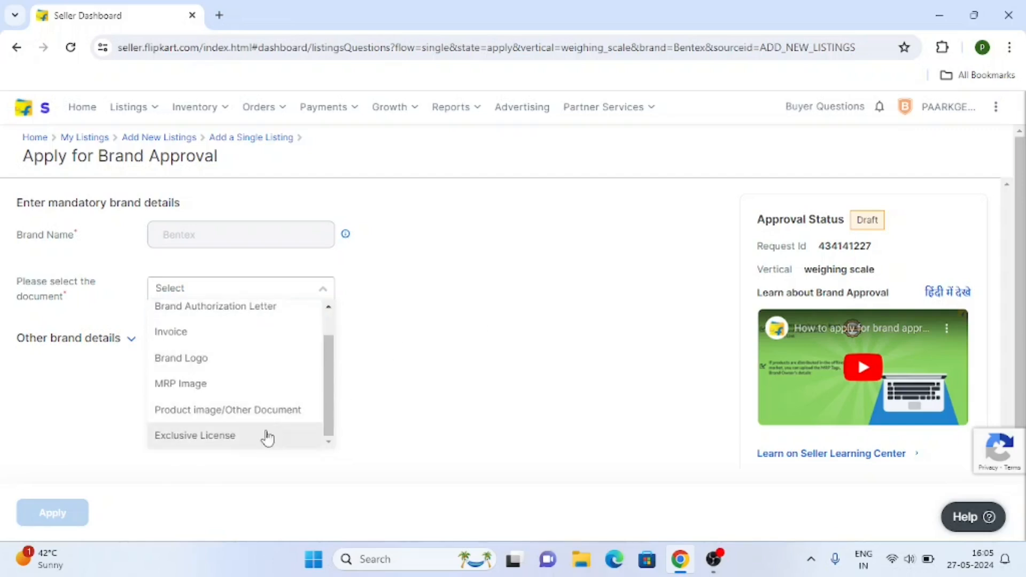
scroll(251, 393, up, 1)
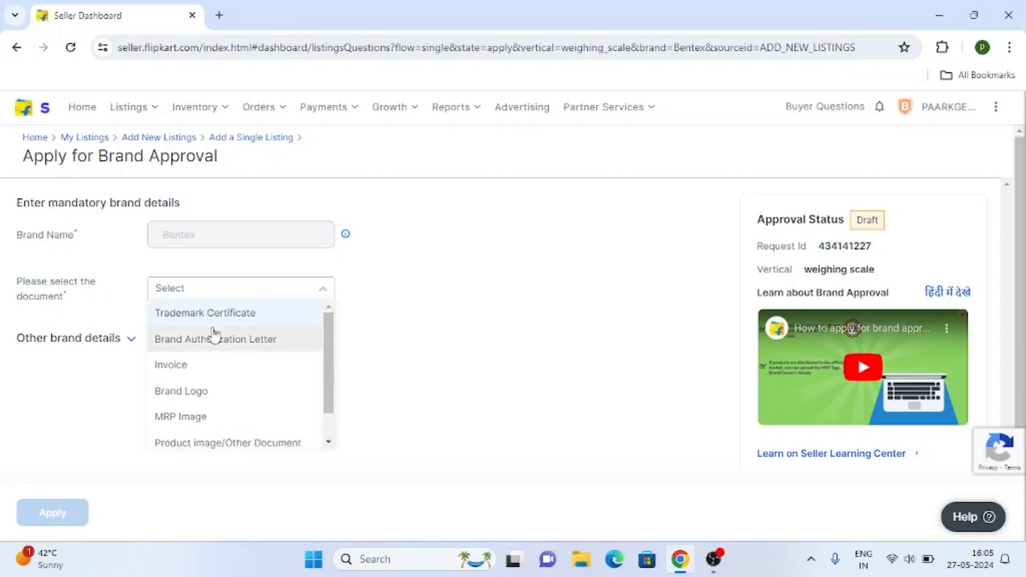
scroll(355, 398, down, 1)
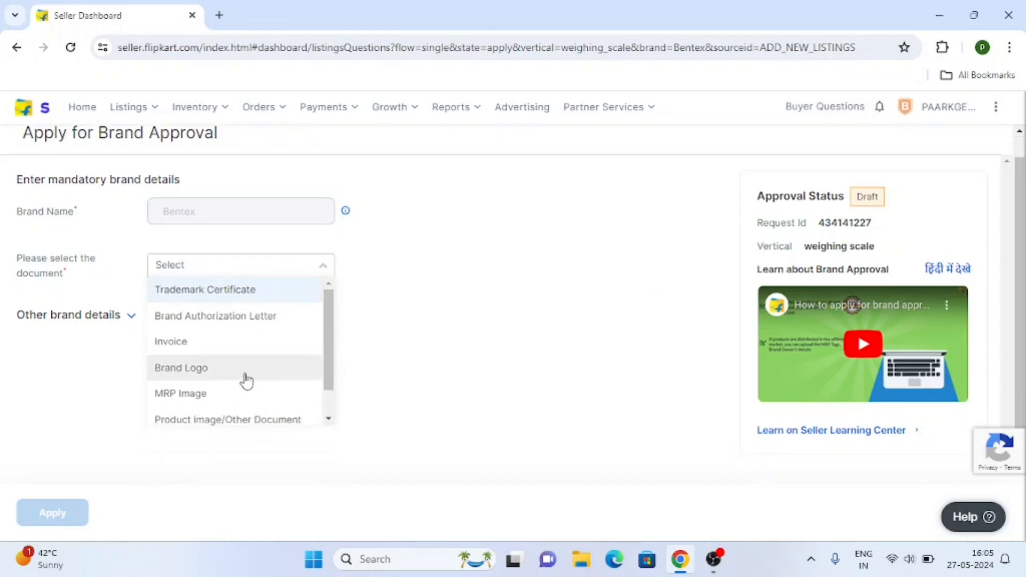
scroll(246, 381, down, 1)
scroll(233, 384, up, 1)
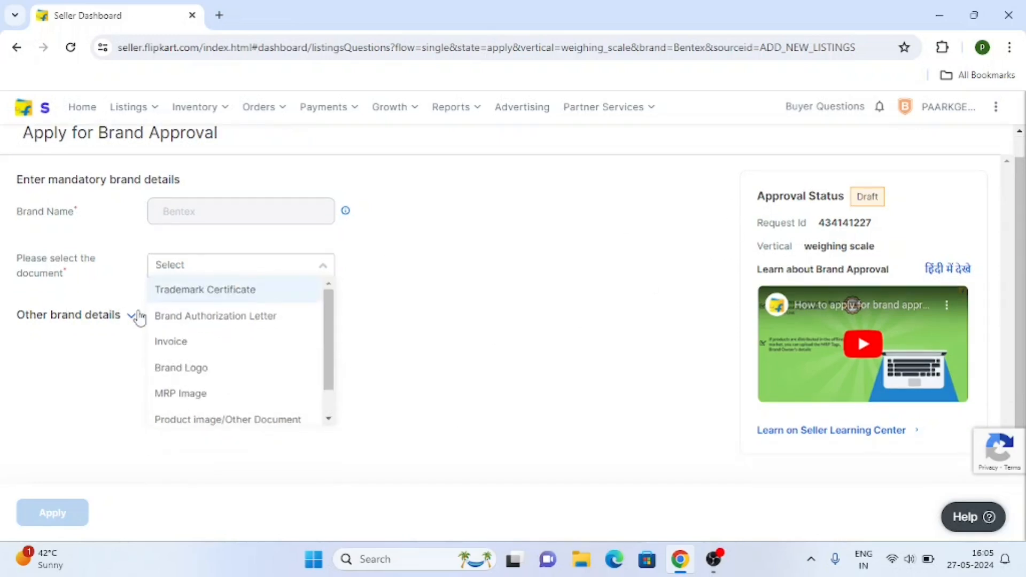
click(204, 293)
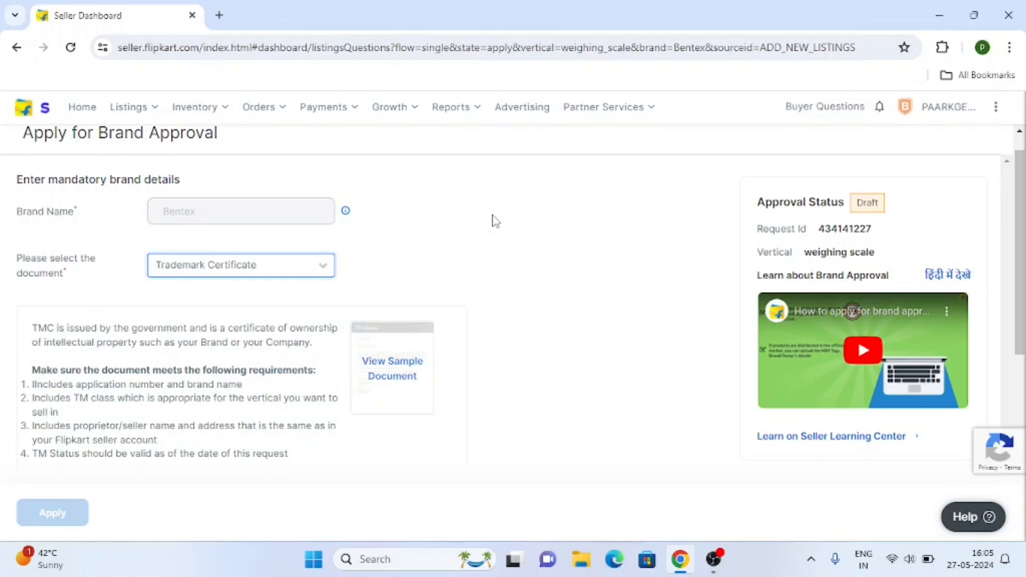
Step: Examine both pages of the sample trademark certificate and close the preview
scroll(290, 321, down, 1)
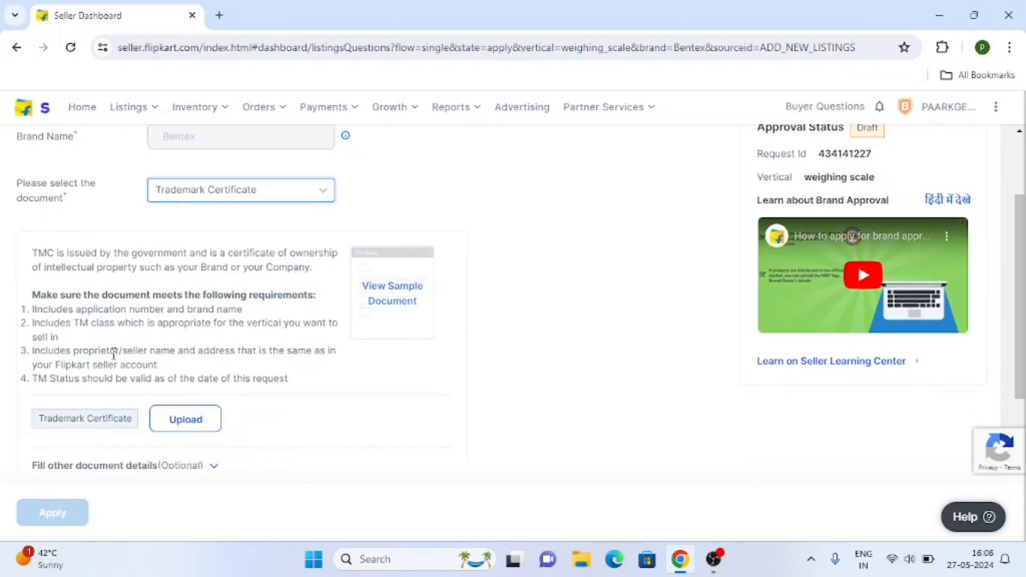
click(380, 298)
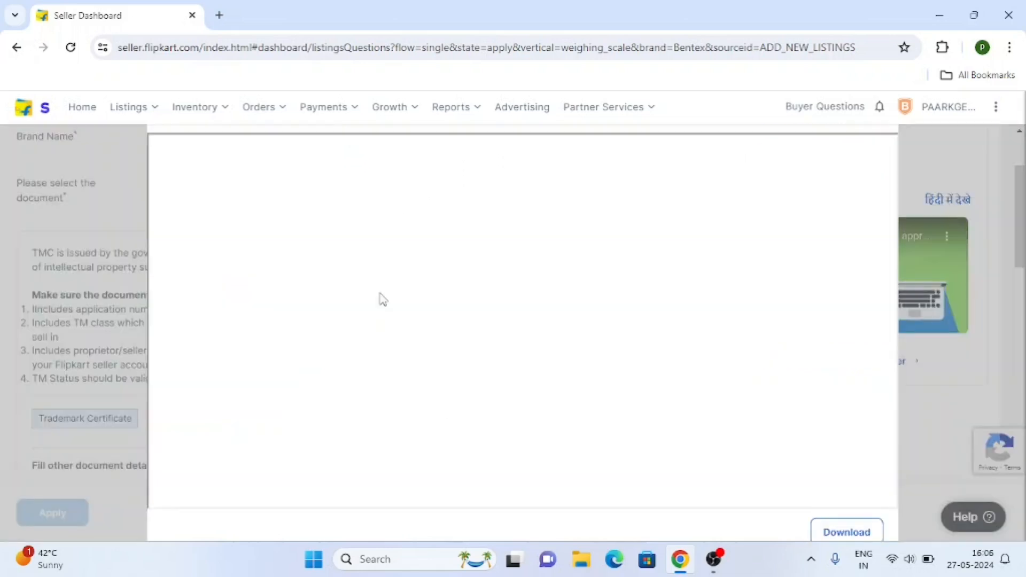
scroll(513, 336, down, 5)
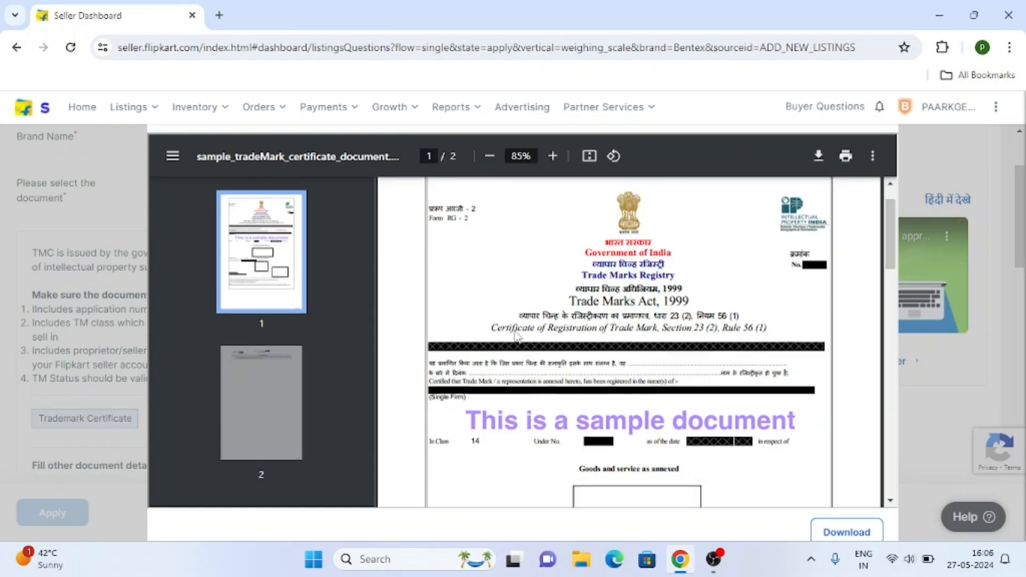
scroll(514, 336, down, 5)
scroll(514, 337, up, 12)
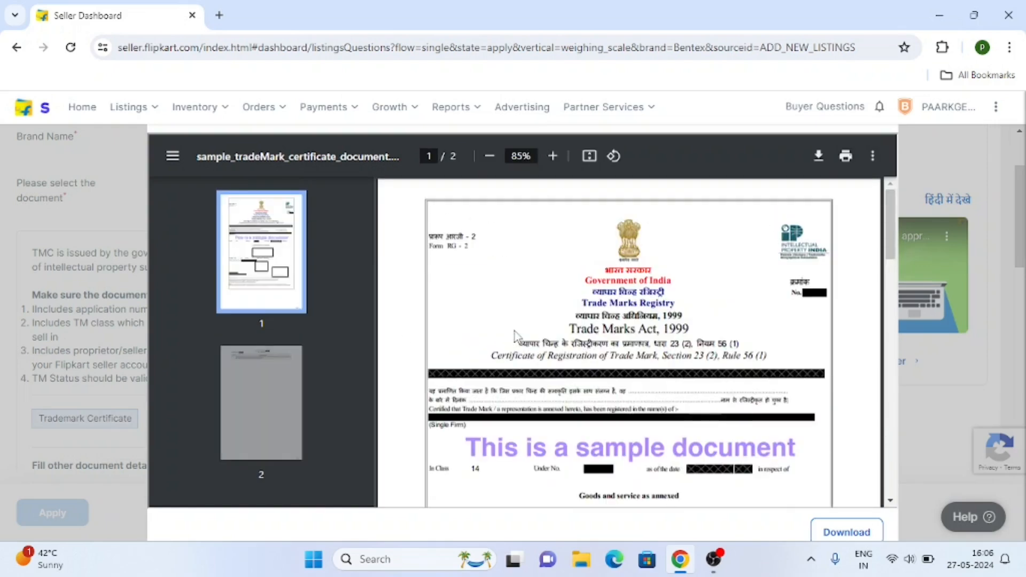
scroll(514, 336, down, 7)
scroll(517, 337, down, 7)
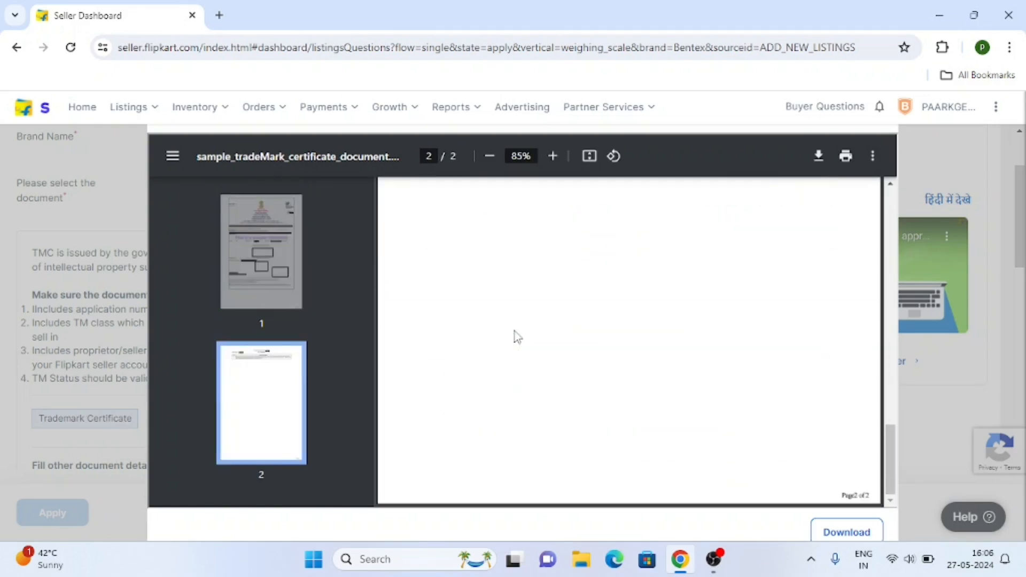
scroll(516, 337, up, 12)
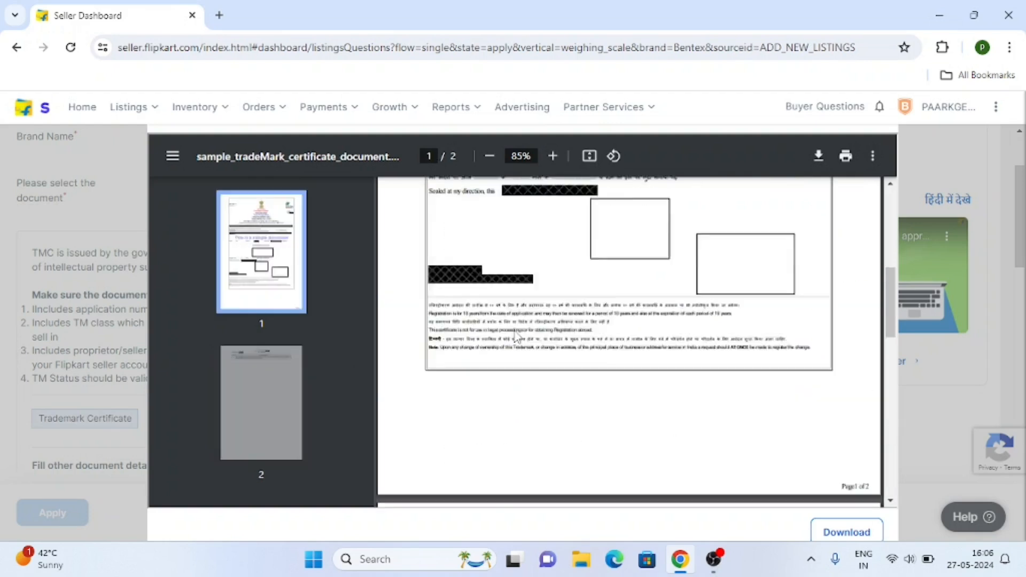
scroll(515, 336, up, 1)
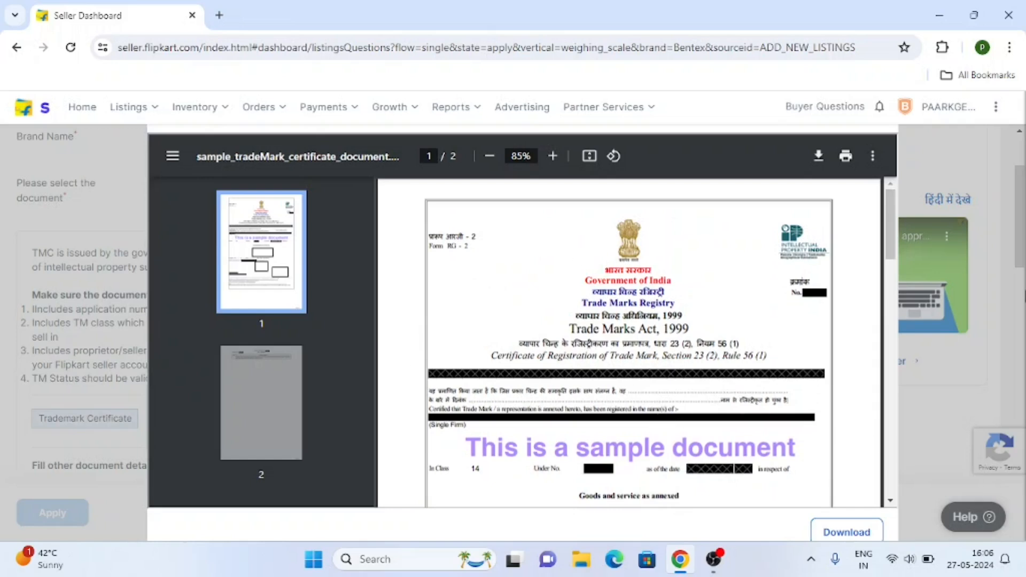
scroll(504, 384, down, 5)
scroll(510, 398, down, 8)
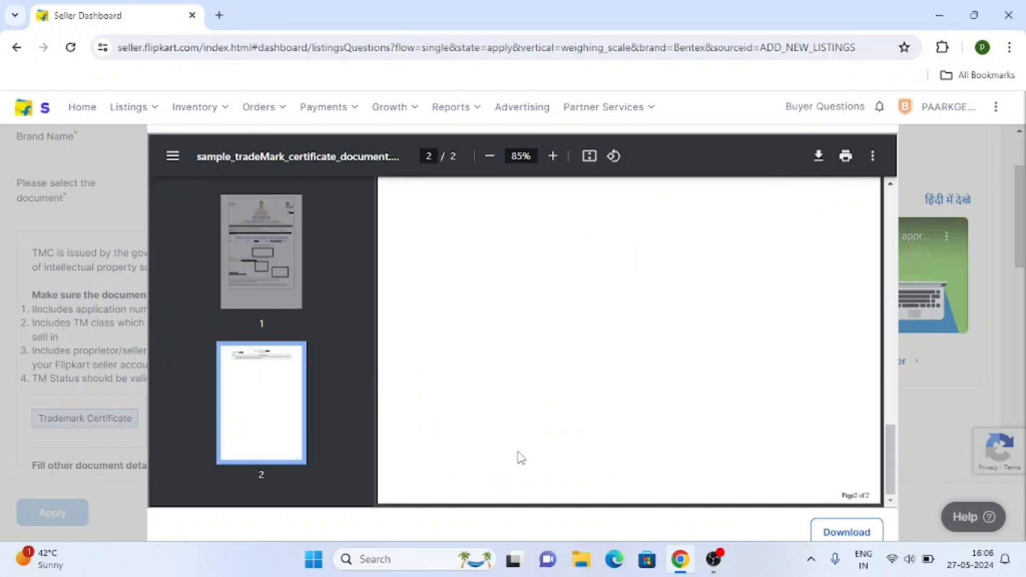
scroll(695, 257, up, 10)
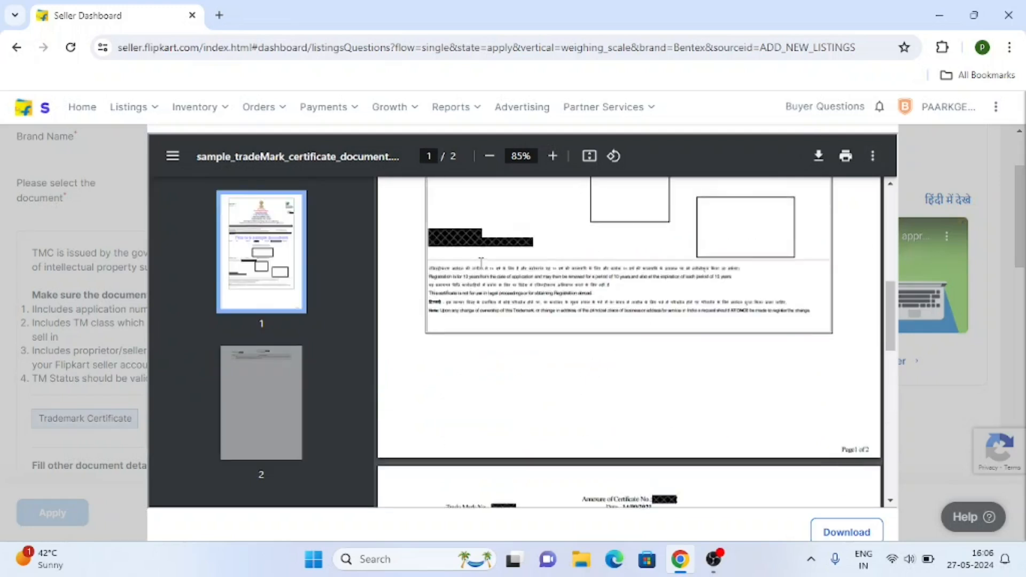
click(929, 377)
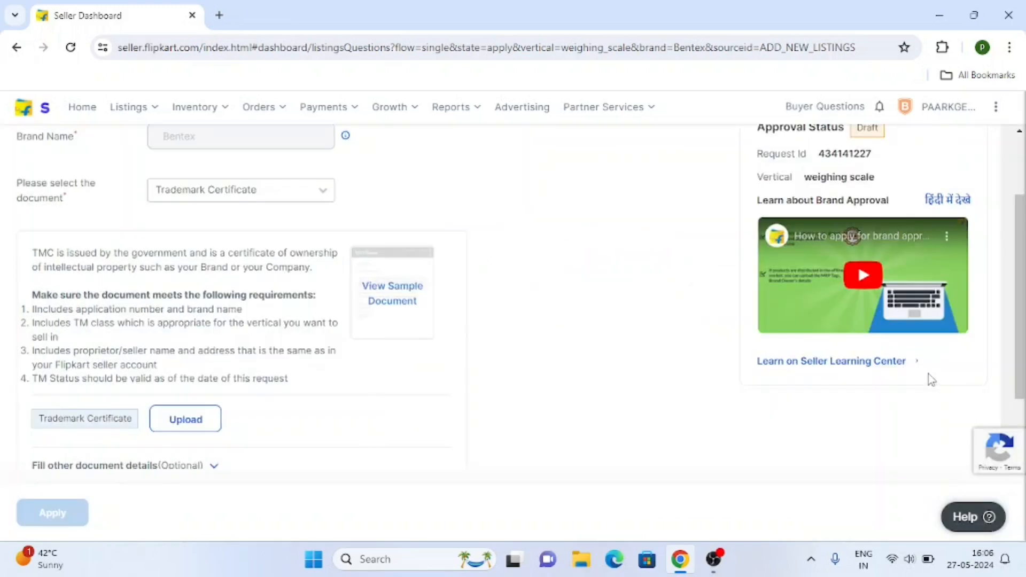
Step: Expand the optional document details for the trademark certificate and look through its fields
scroll(123, 345, down, 2)
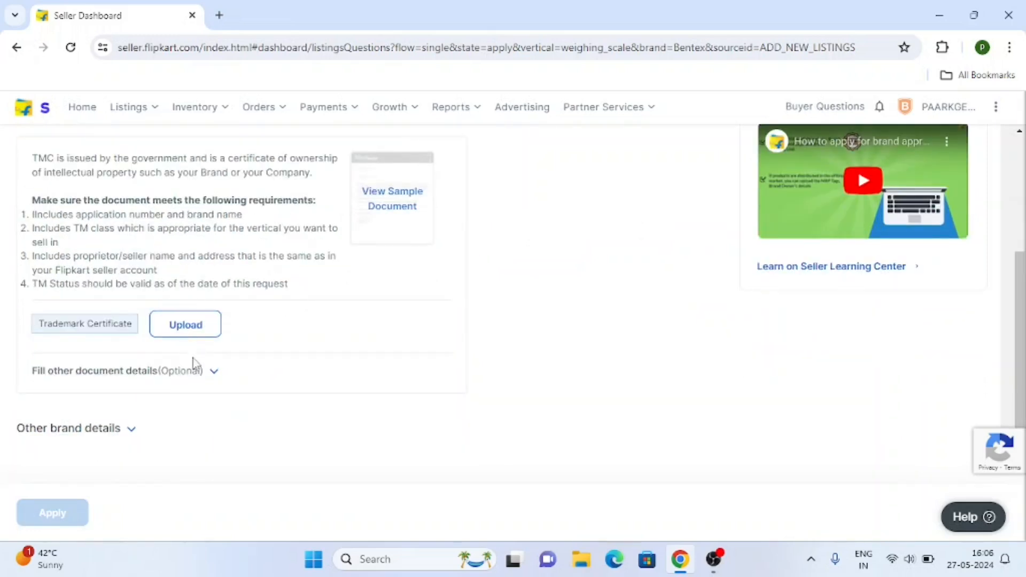
click(166, 371)
scroll(263, 299, down, 2)
scroll(144, 381, down, 3)
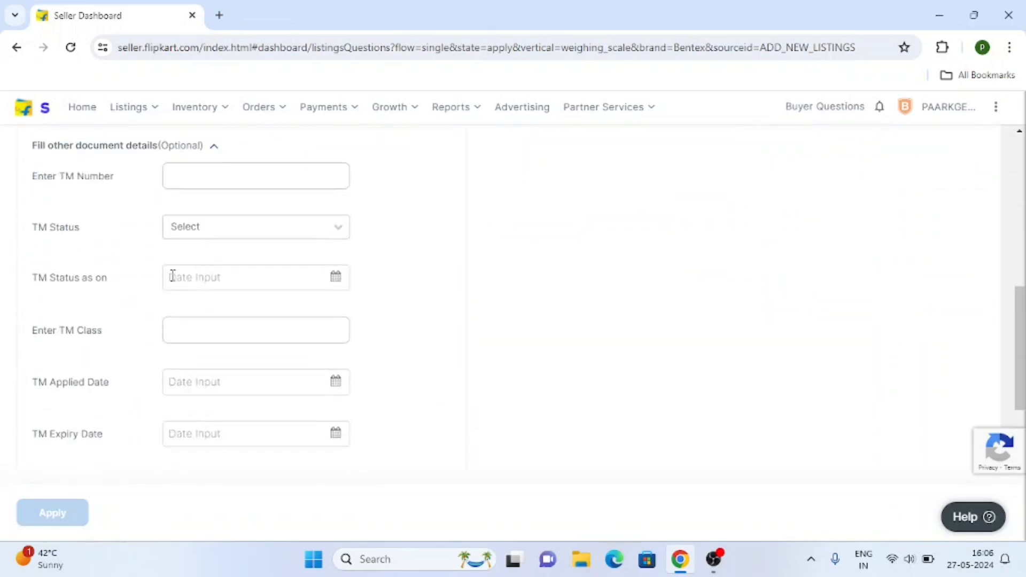
Step: Collapse the optional trademark document details and review the certificate requirements in the brand approval application
scroll(231, 385, up, 1)
scroll(231, 385, up, 2)
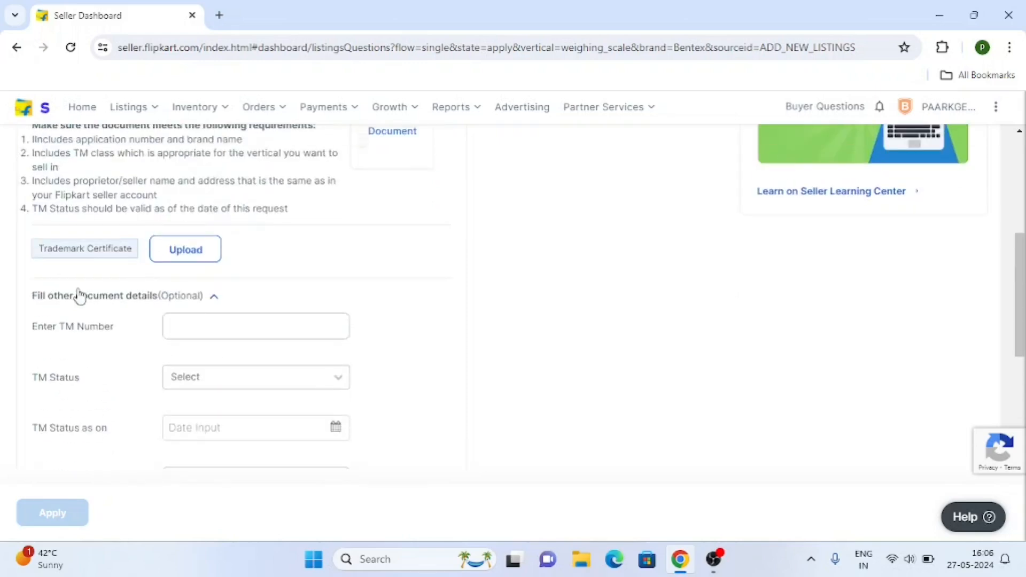
click(166, 296)
scroll(188, 285, up, 3)
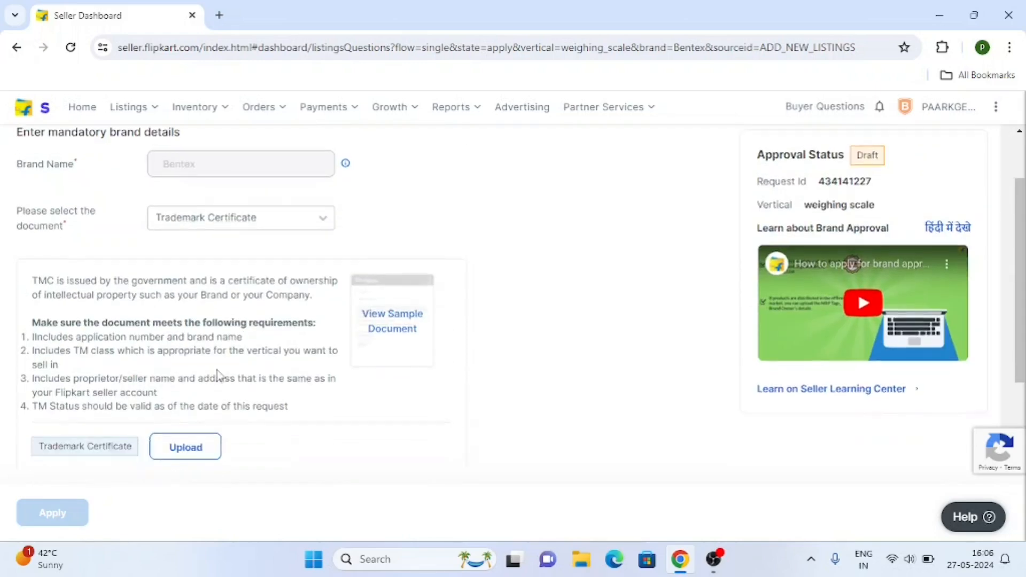
scroll(218, 374, down, 3)
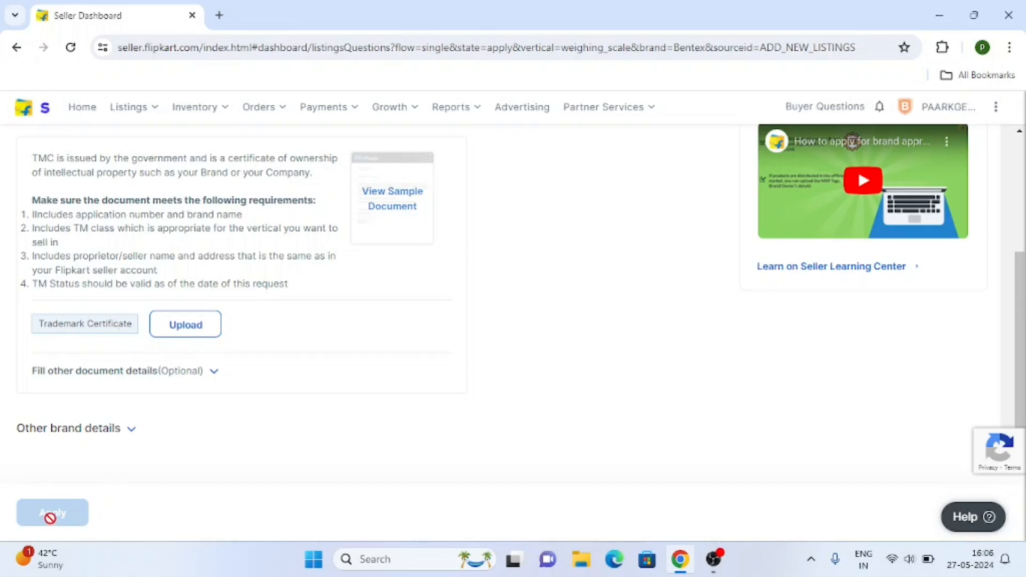
scroll(295, 279, up, 1)
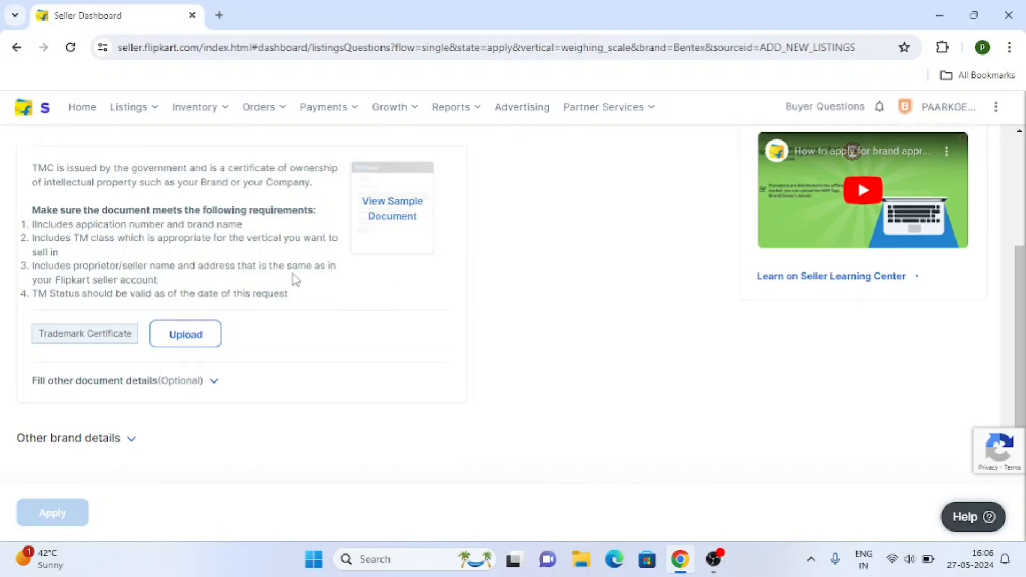
scroll(295, 279, up, 3)
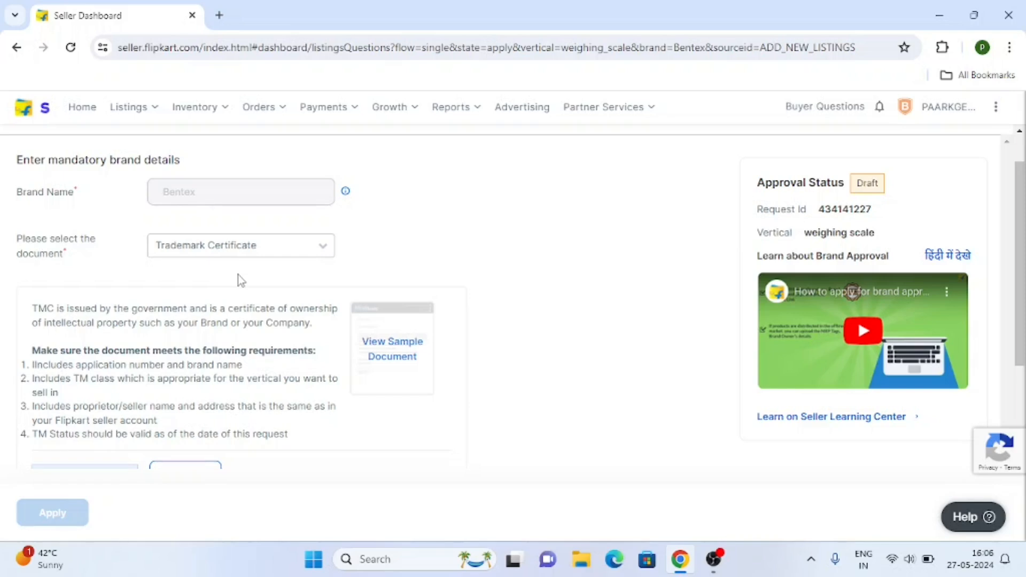
scroll(363, 254, up, 1)
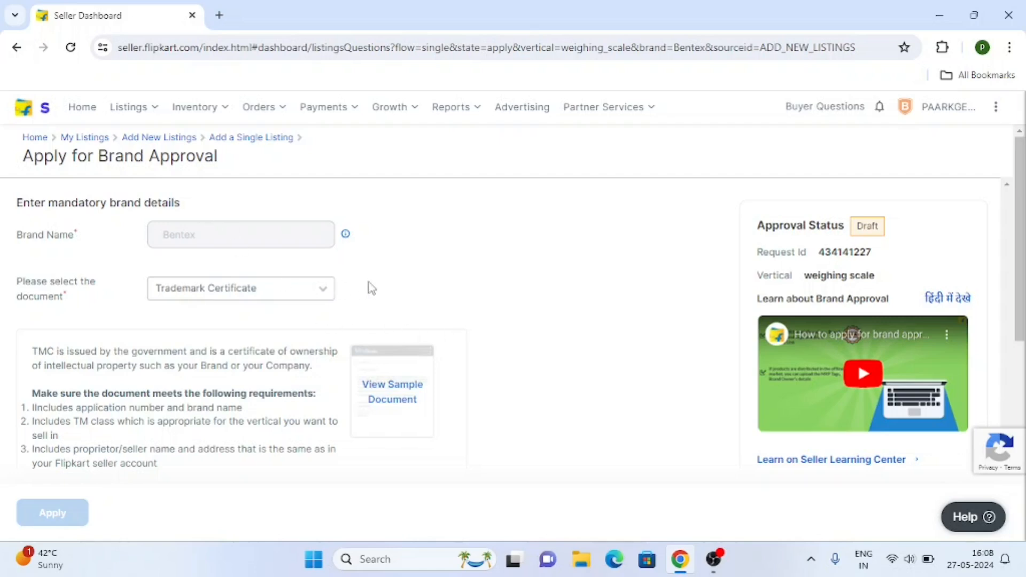
Step: Return to the brand selection and check the recently used brands Fashion, point of care and women girls
click(17, 48)
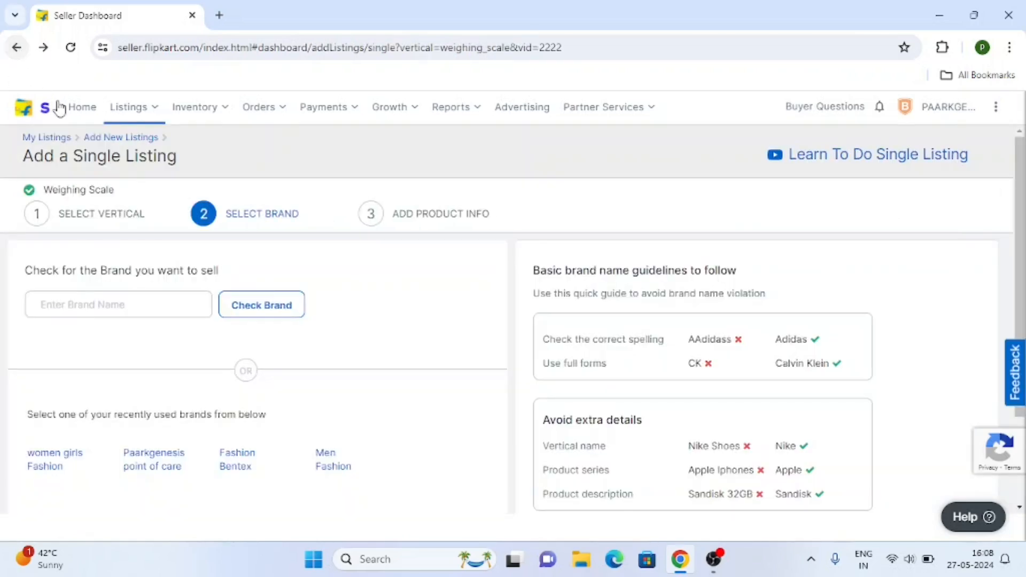
click(114, 298)
click(231, 461)
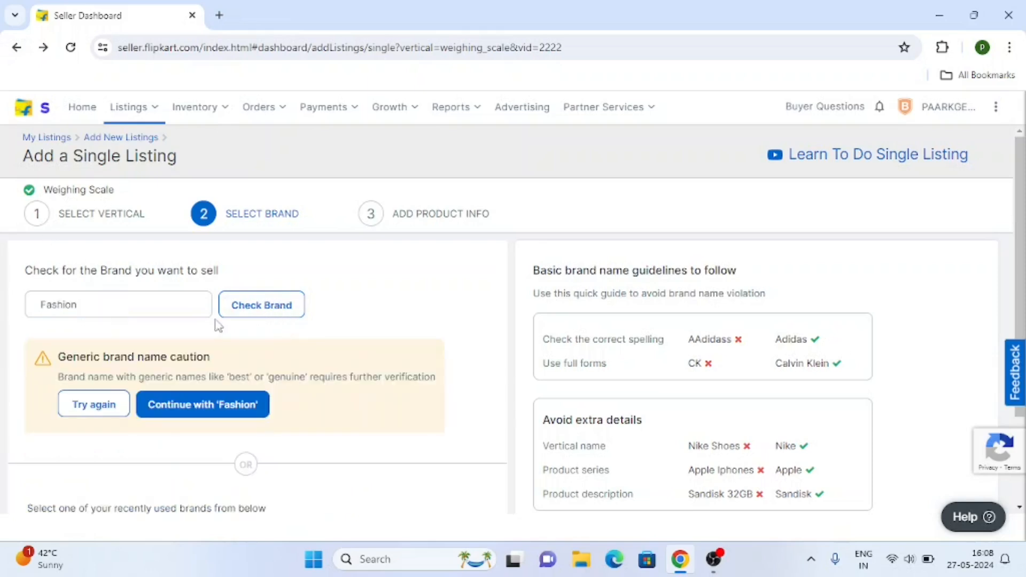
scroll(163, 326, down, 1)
click(163, 485)
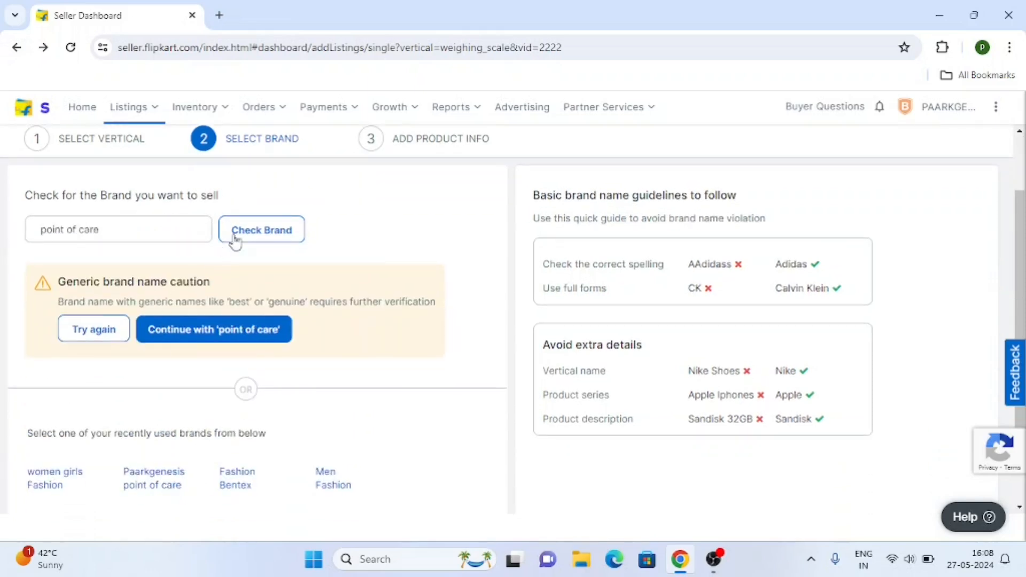
click(55, 472)
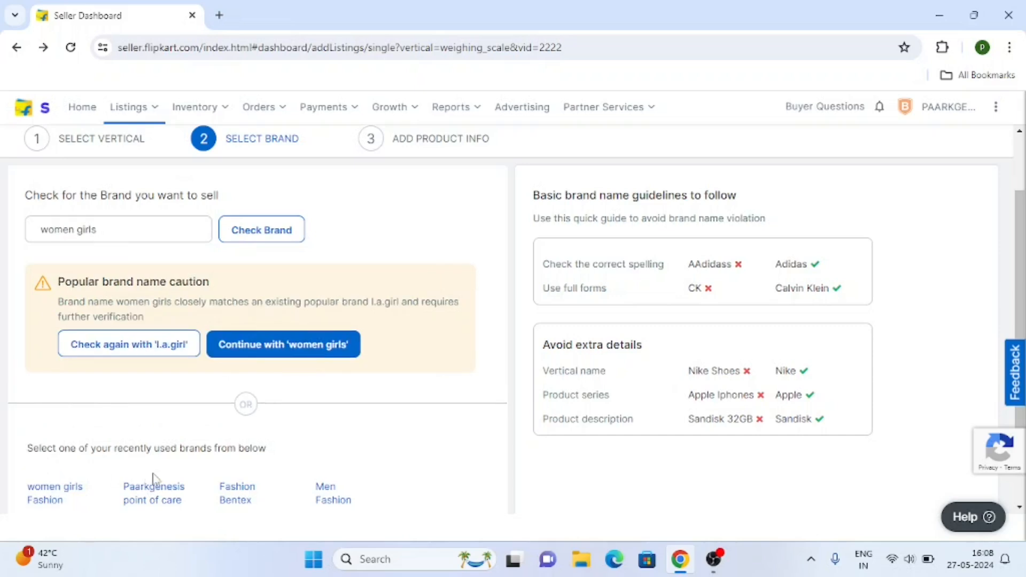
Step: Check whether the recently used brand Paarkgenesis can be sold under the Weighing Scale vertical
click(150, 496)
click(272, 229)
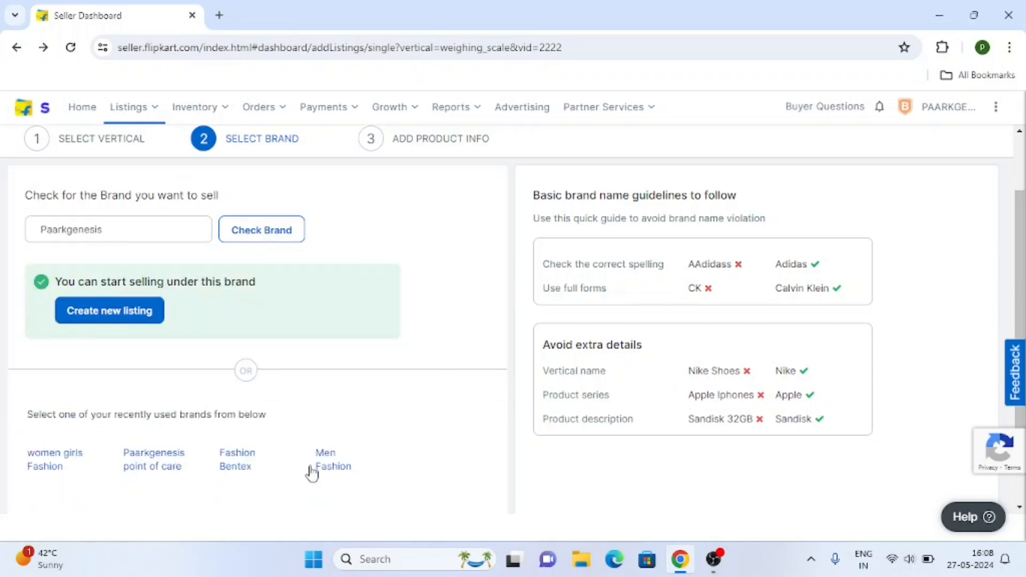
scroll(118, 442, up, 2)
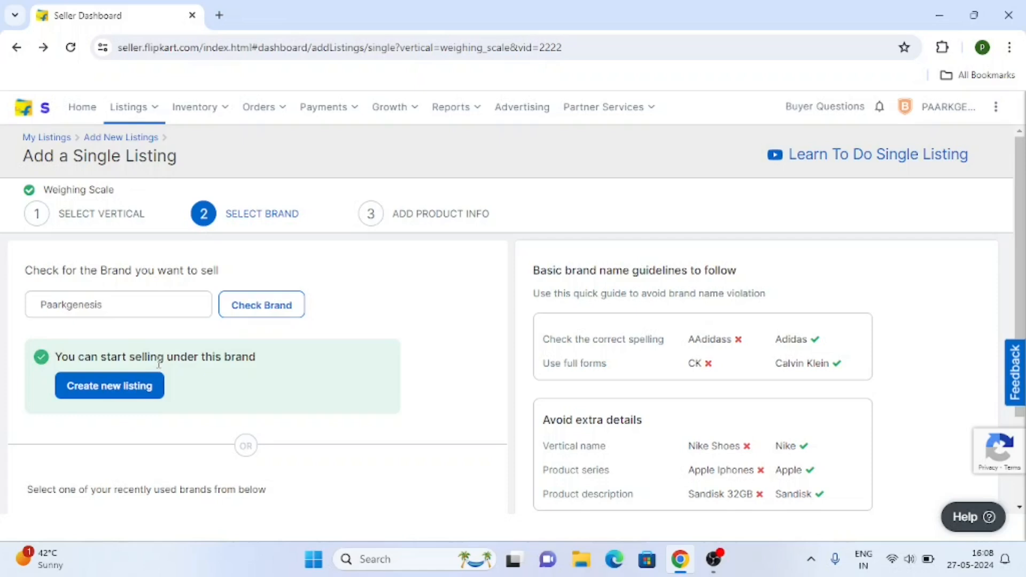
Step: Review the basic brand name guidelines, highlighting the incorrect examples AAdidass and Nike Shoes
scroll(158, 363, down, 1)
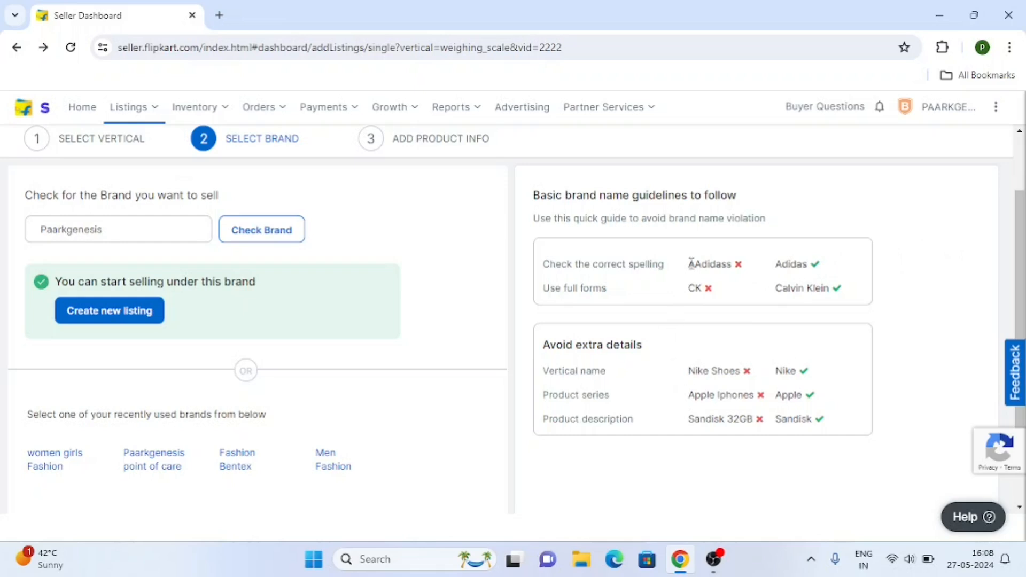
drag(689, 263, 731, 264)
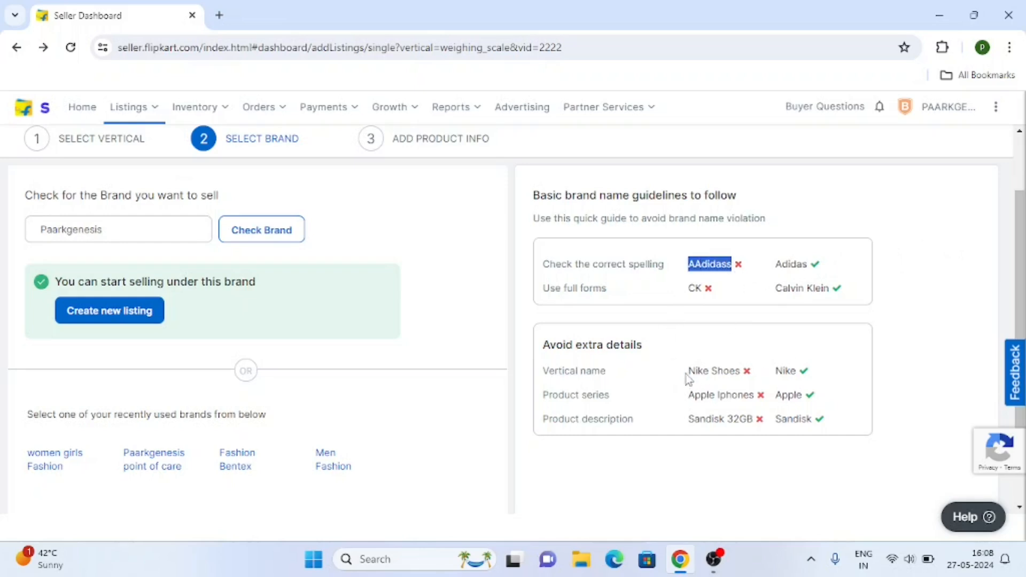
drag(689, 371, 740, 371)
scroll(733, 209, up, 2)
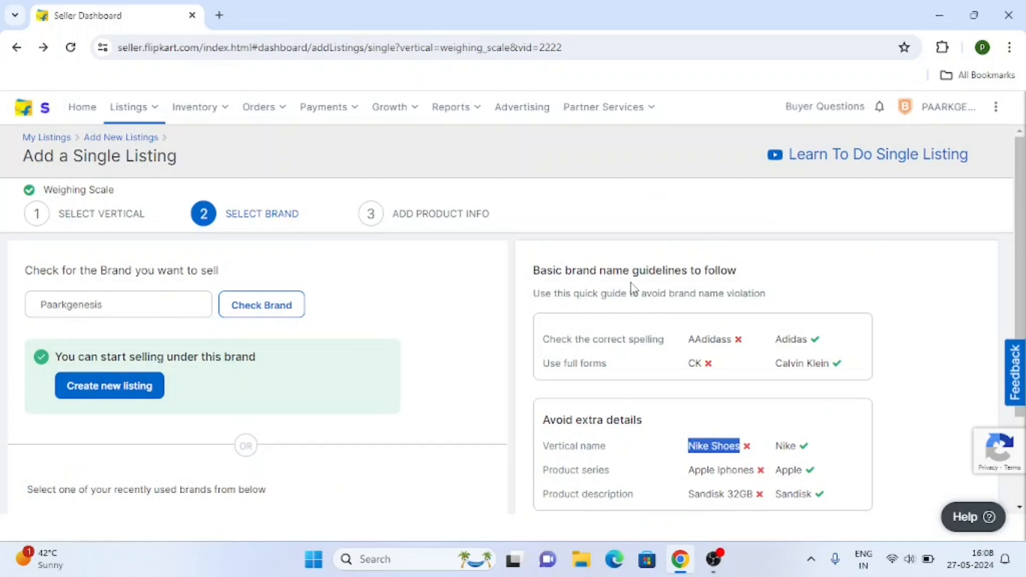
click(714, 560)
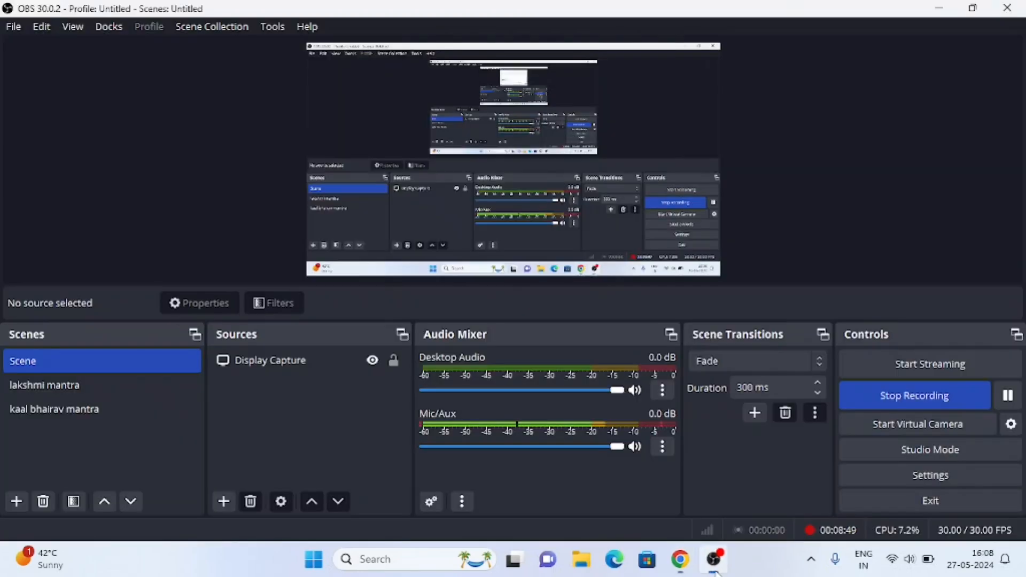
click(683, 567)
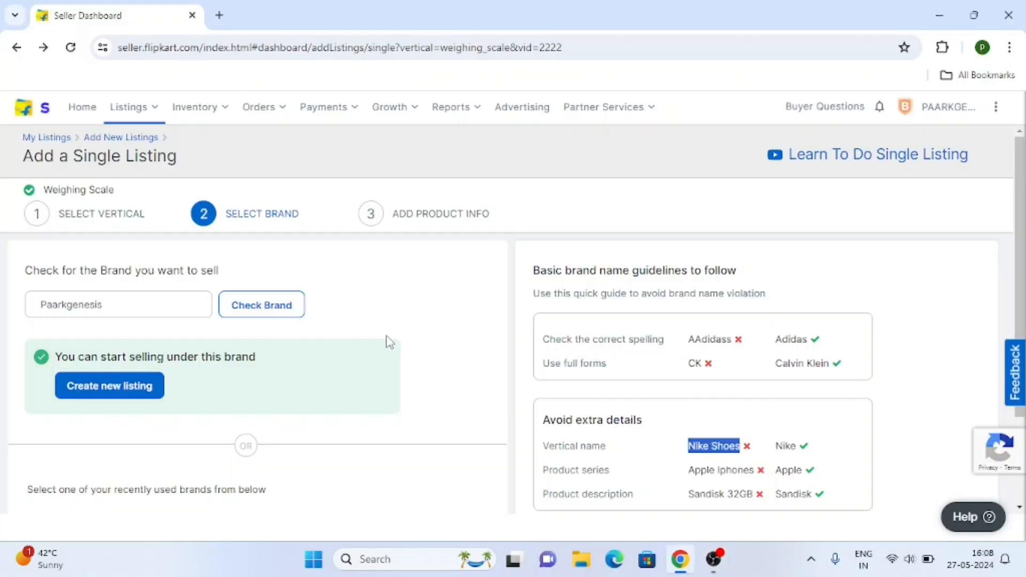